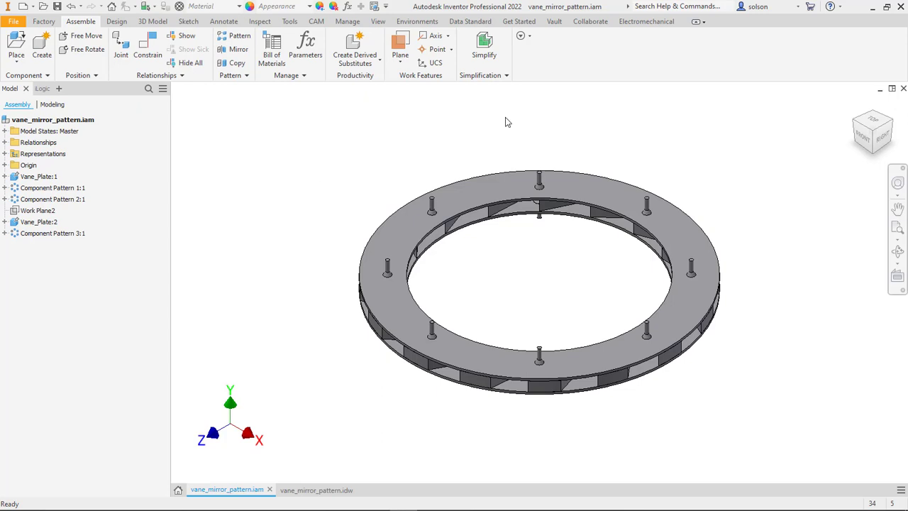
Step: Give Vane_Plate:2 an instance property named Location with value Upper
{"action": "left_click", "coordinate": [402, 240]}
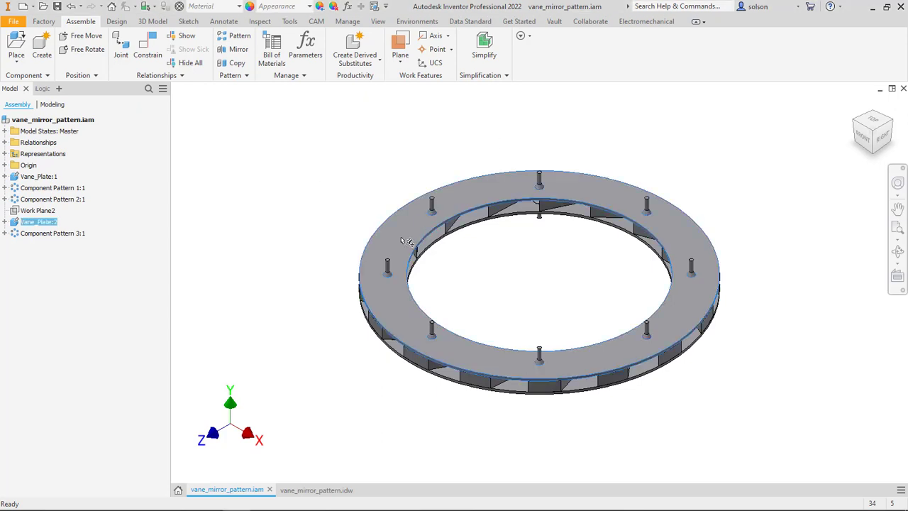
{"action": "right_click", "coordinate": [340, 194]}
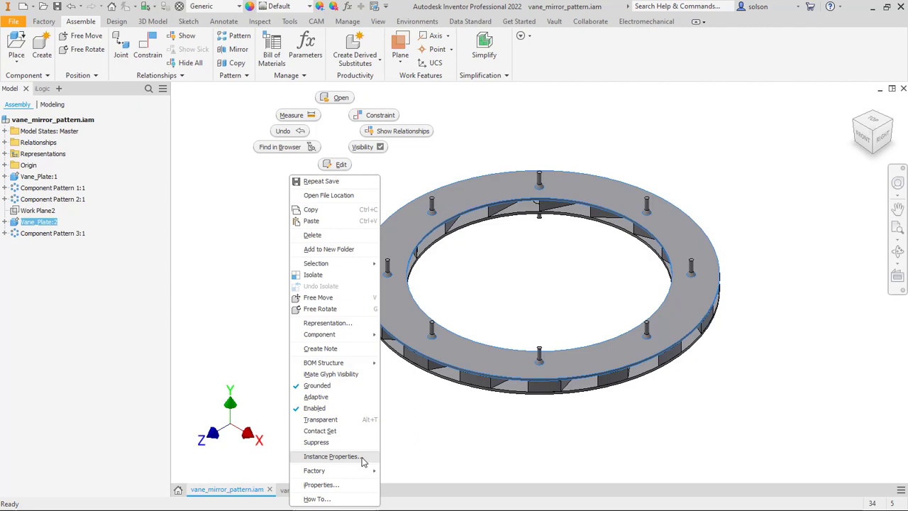
{"action": "left_click", "coordinate": [331, 456]}
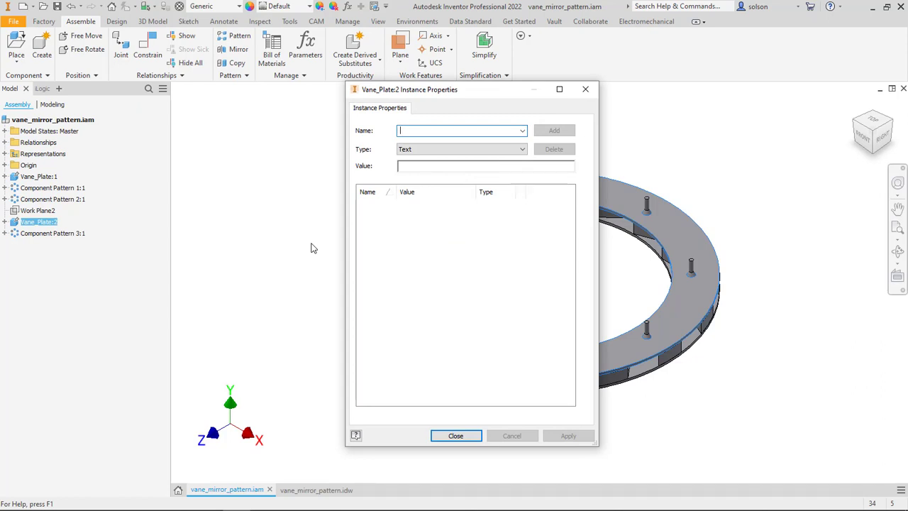
{"action": "mouse_move", "coordinate": [376, 500]}
{"action": "type", "text": "Location"}
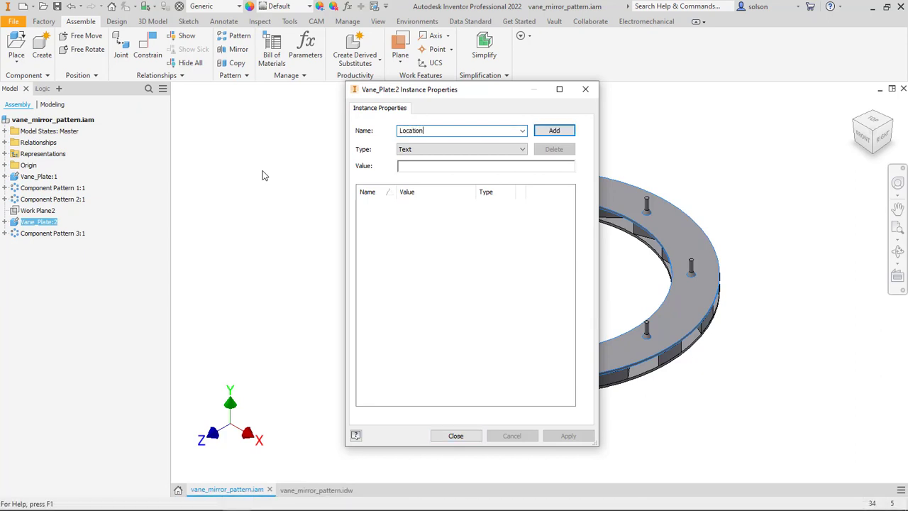
{"action": "key", "text": "Tab"}
{"action": "key", "text": "Tab"}
{"action": "type", "text": "Upper"}
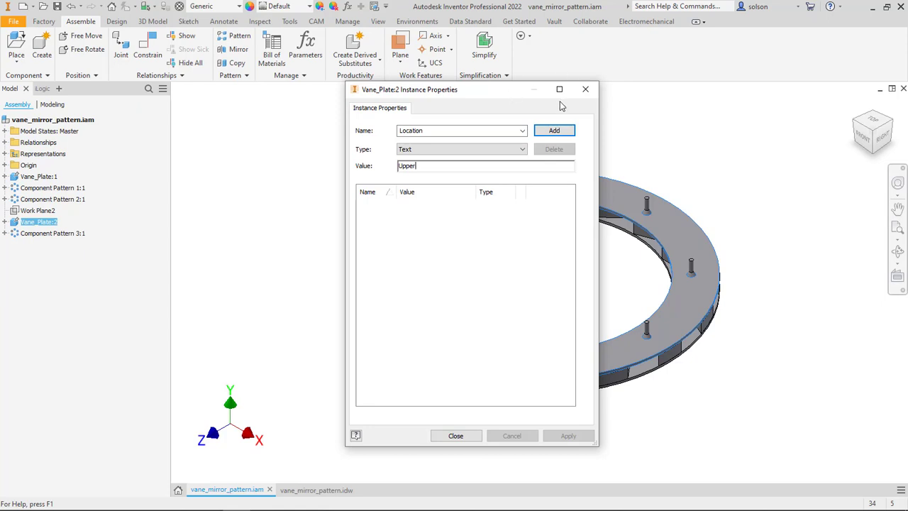
{"action": "left_click", "coordinate": [555, 130]}
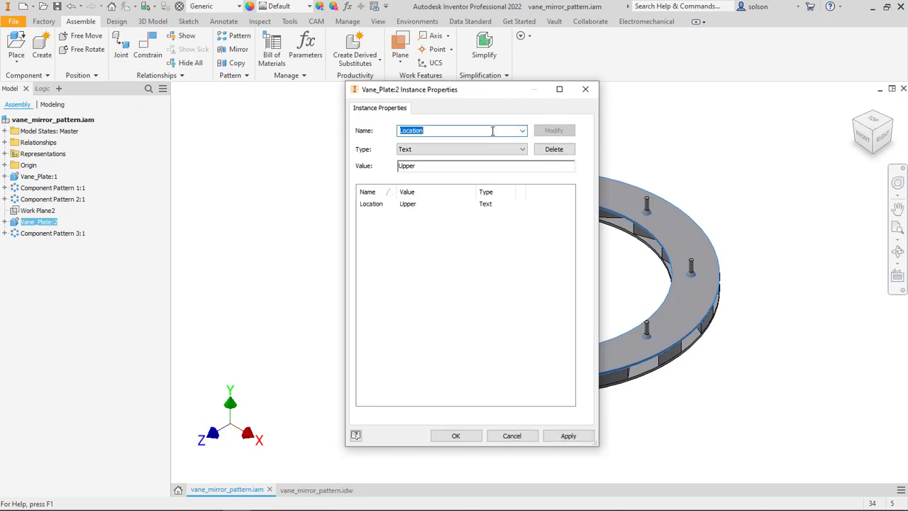
{"action": "left_click", "coordinate": [458, 435]}
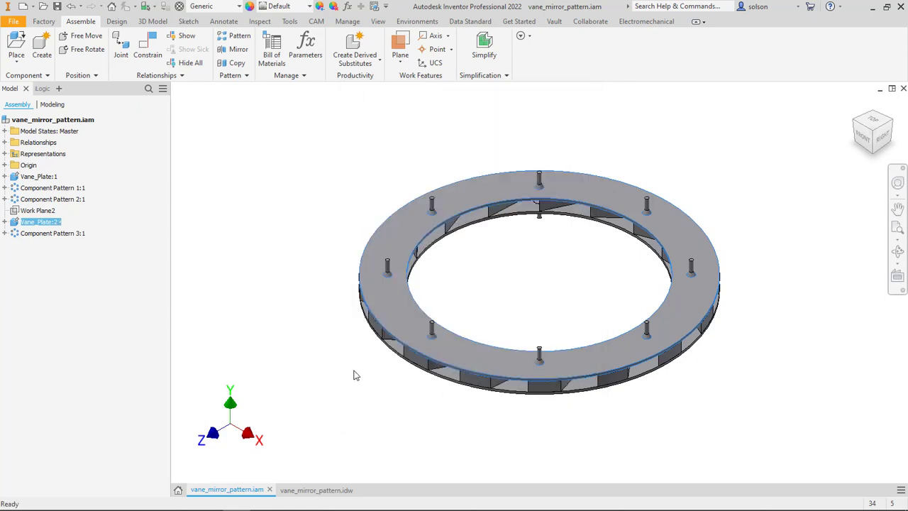
Step: Give Vane_Plate:1 an instance property named Location with value Lower
{"action": "right_click", "coordinate": [452, 380]}
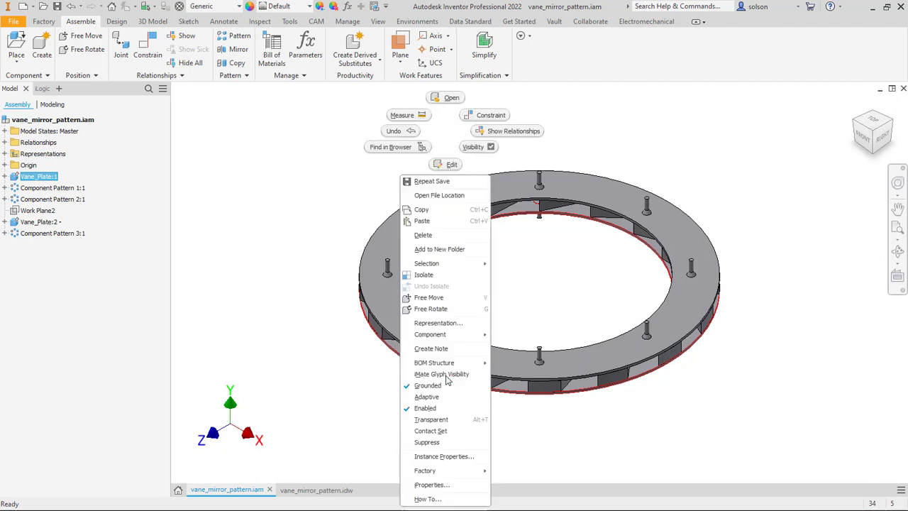
{"action": "left_click", "coordinate": [452, 457]}
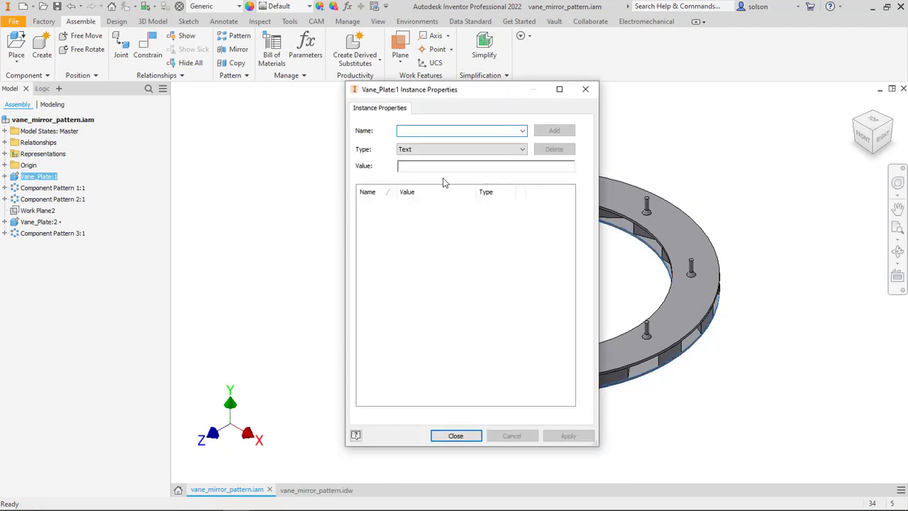
{"action": "type", "text": "Location"}
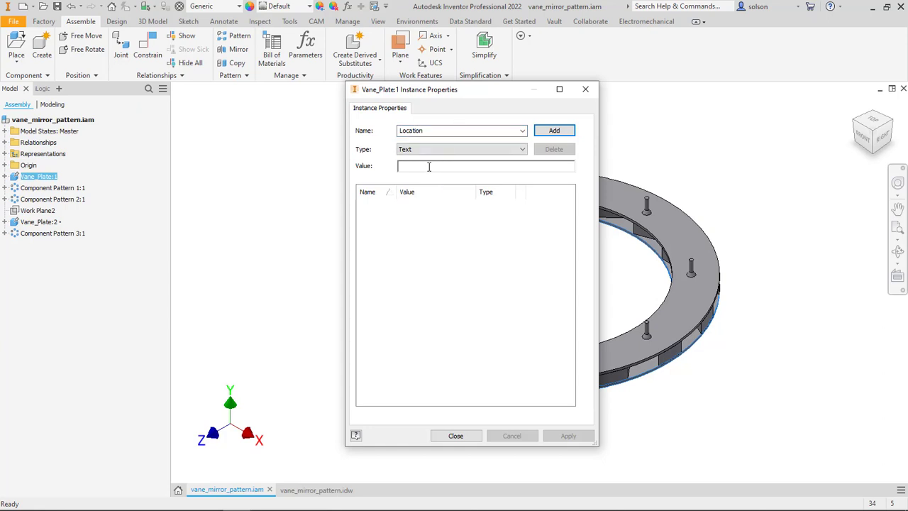
{"action": "type", "text": "Lower"}
{"action": "left_click", "coordinate": [554, 131]}
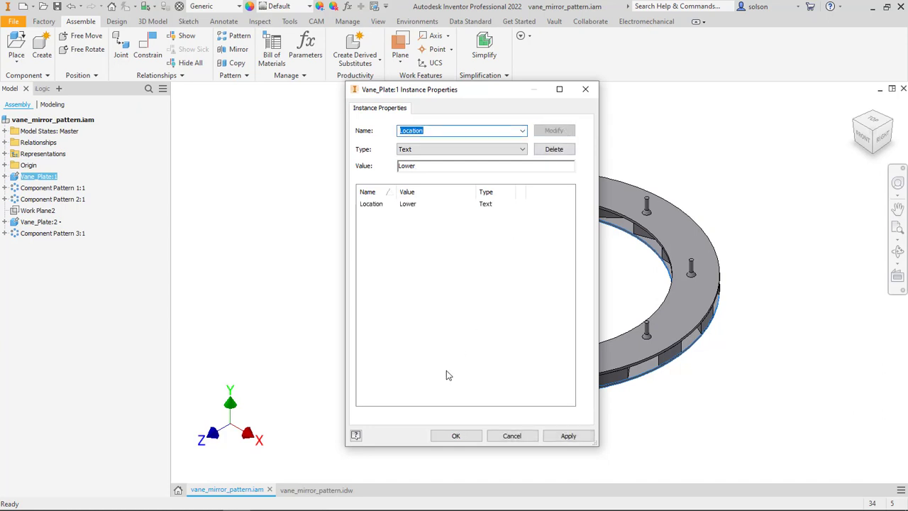
{"action": "left_click", "coordinate": [456, 436]}
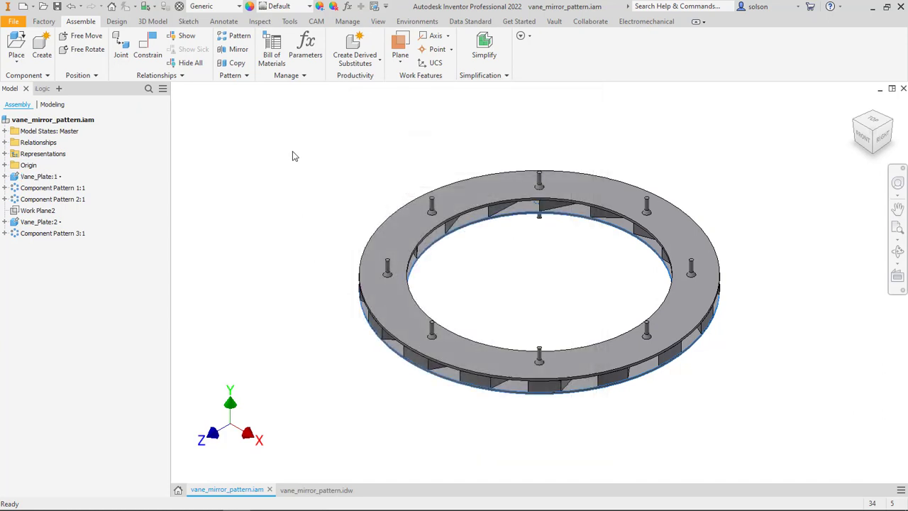
Step: Show the Bill of Materials on the Model Data tab with a wider Part Number column, then add custom iProperty columns
{"action": "left_click", "coordinate": [271, 56]}
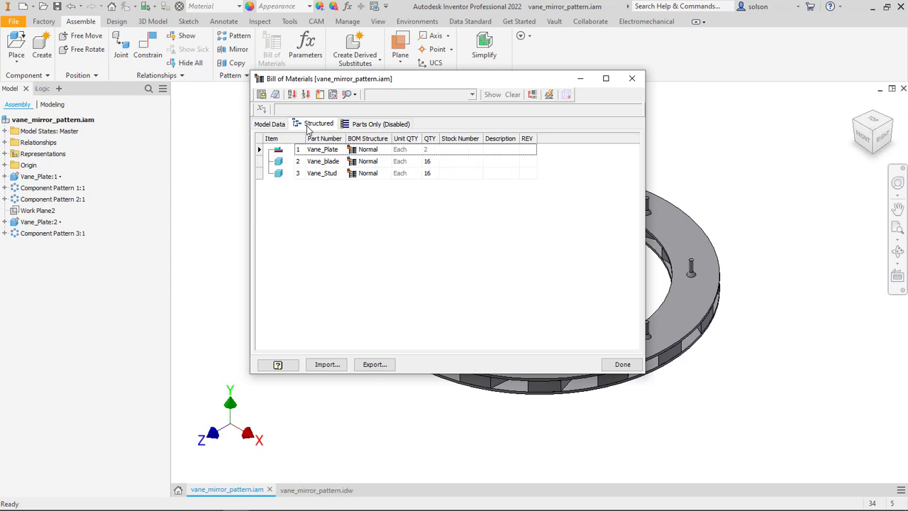
{"action": "left_click", "coordinate": [278, 124]}
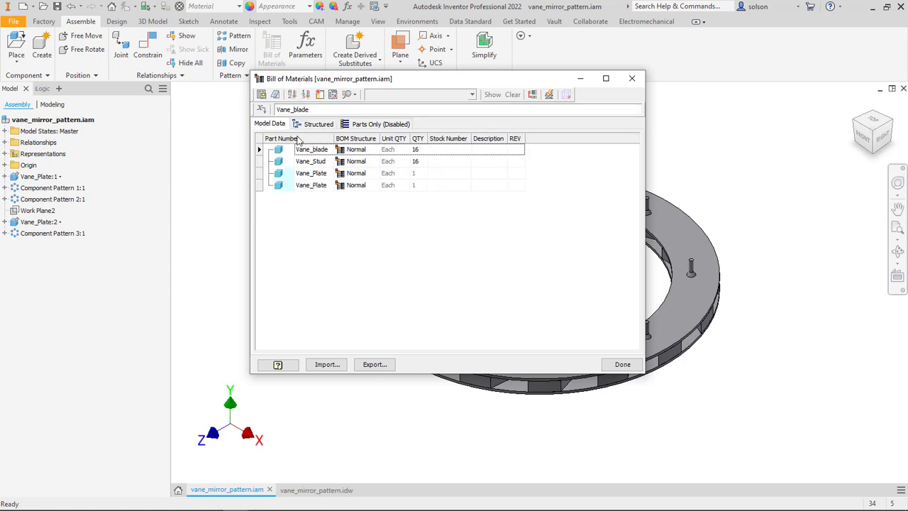
{"action": "left_click_drag", "start_coordinate": [334, 140], "coordinate": [351, 140]}
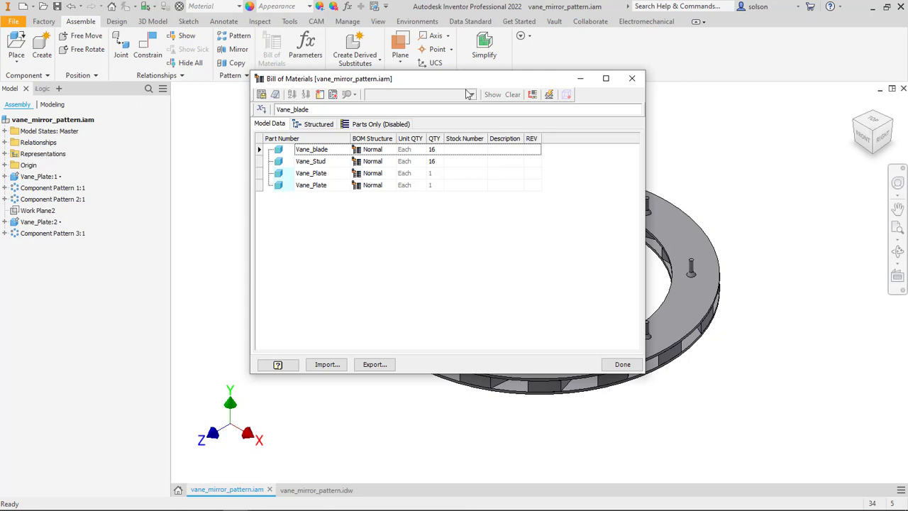
{"action": "left_click", "coordinate": [333, 96]}
Step: Add Location as a custom iProperty column in the BOM
{"action": "left_click", "coordinate": [95, 34]}
{"action": "type", "text": "Location"}
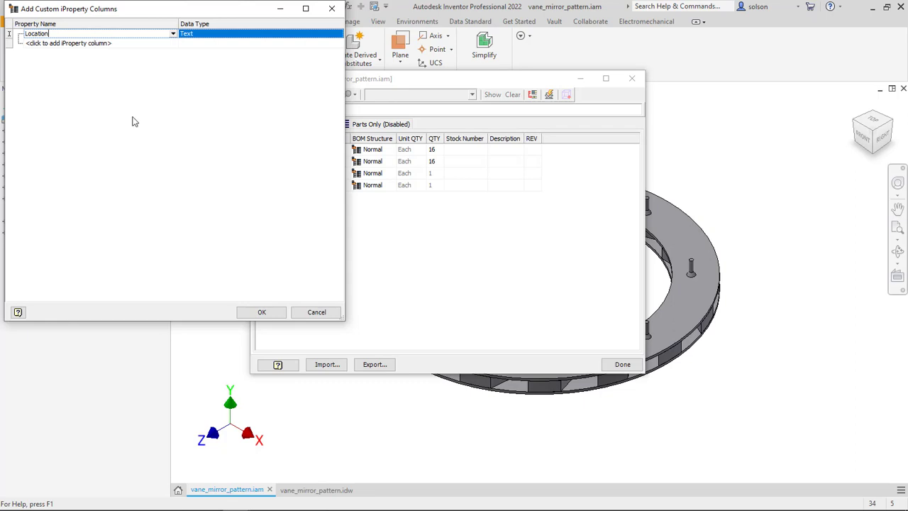
{"action": "left_click", "coordinate": [262, 312]}
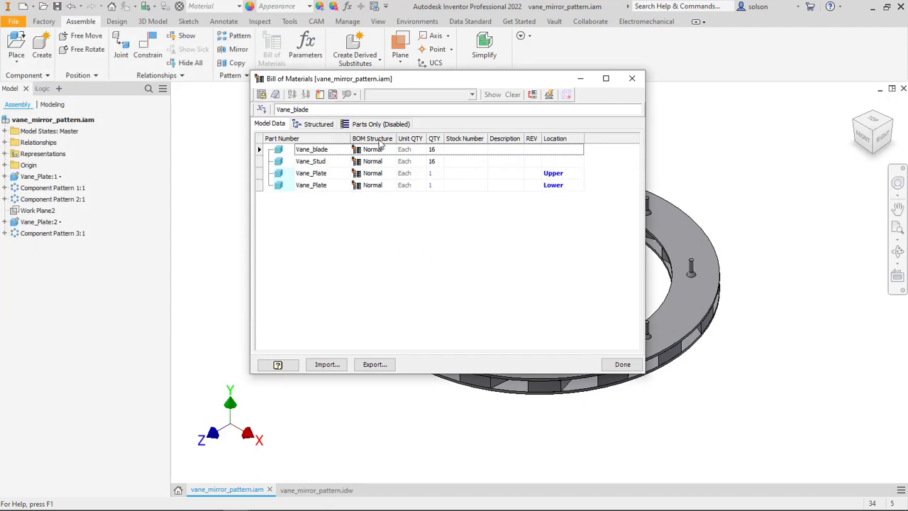
Step: In the Structured view, turn off Merge Rows on Part Number Match and close the BOM
{"action": "left_click", "coordinate": [321, 124]}
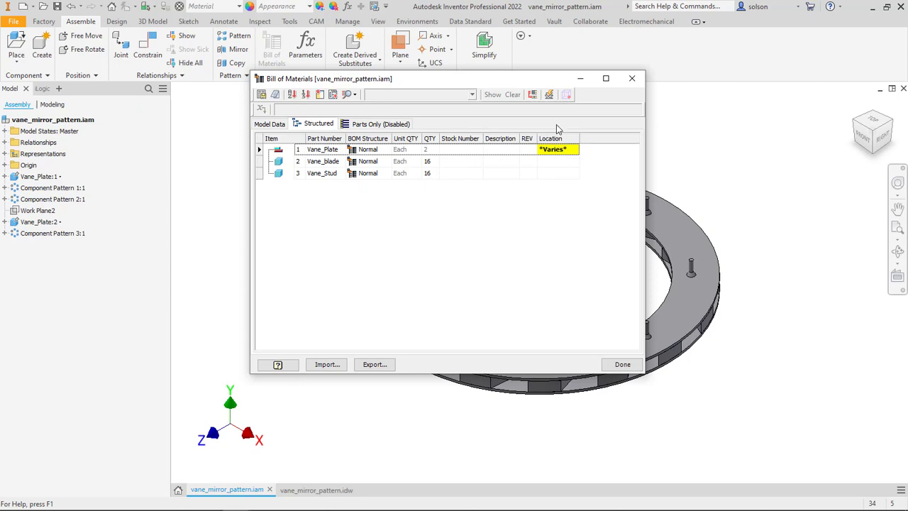
{"action": "left_click", "coordinate": [533, 95]}
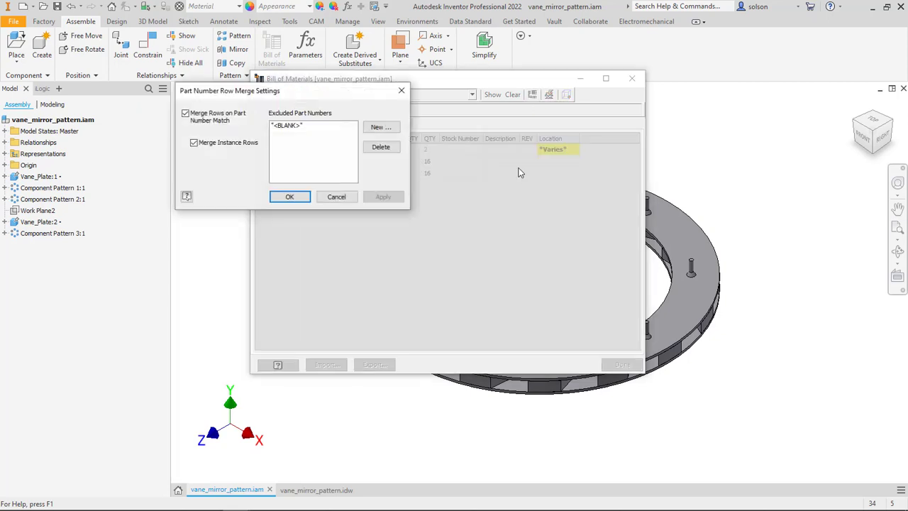
{"action": "left_click", "coordinate": [185, 115]}
{"action": "left_click", "coordinate": [290, 197]}
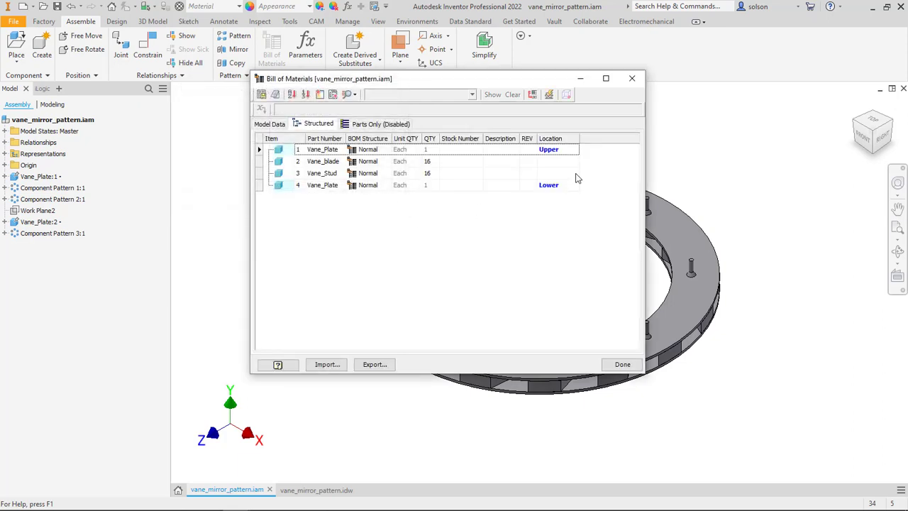
{"action": "left_click", "coordinate": [623, 364]}
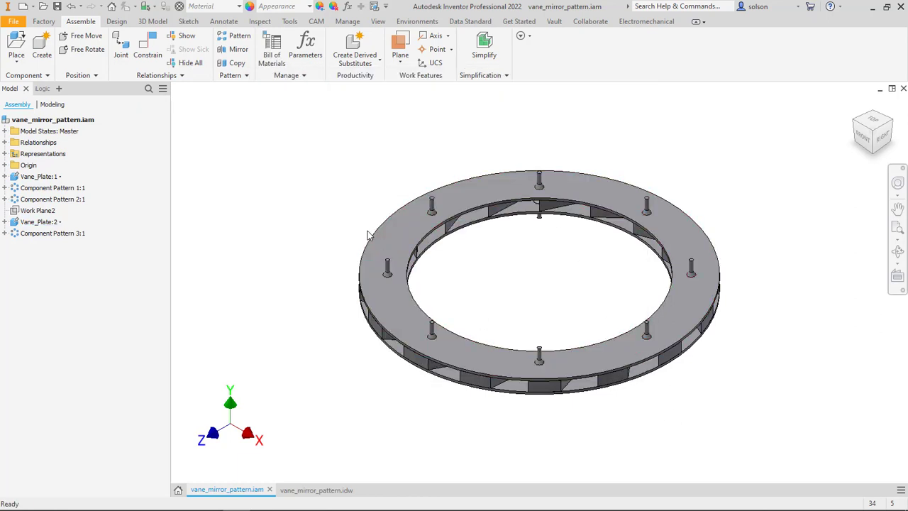
Step: Switch to the drawing and move the parts list slightly upward
{"action": "left_click", "coordinate": [339, 490]}
{"action": "scroll", "coordinate": [597, 294], "scroll_direction": "down", "scroll_amount": 3}
{"action": "scroll", "coordinate": [751, 372], "scroll_direction": "down", "scroll_amount": 6}
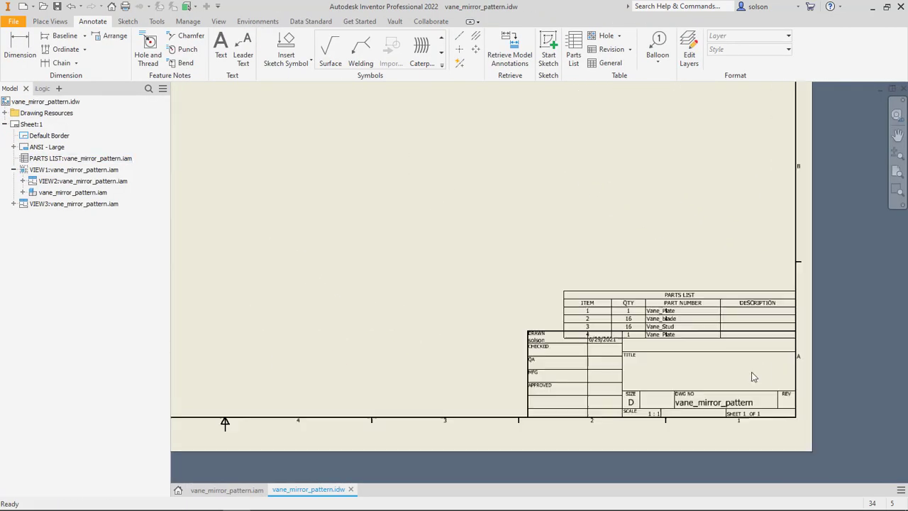
{"action": "left_click", "coordinate": [701, 335]}
{"action": "left_click_drag", "start_coordinate": [692, 287], "coordinate": [683, 272]}
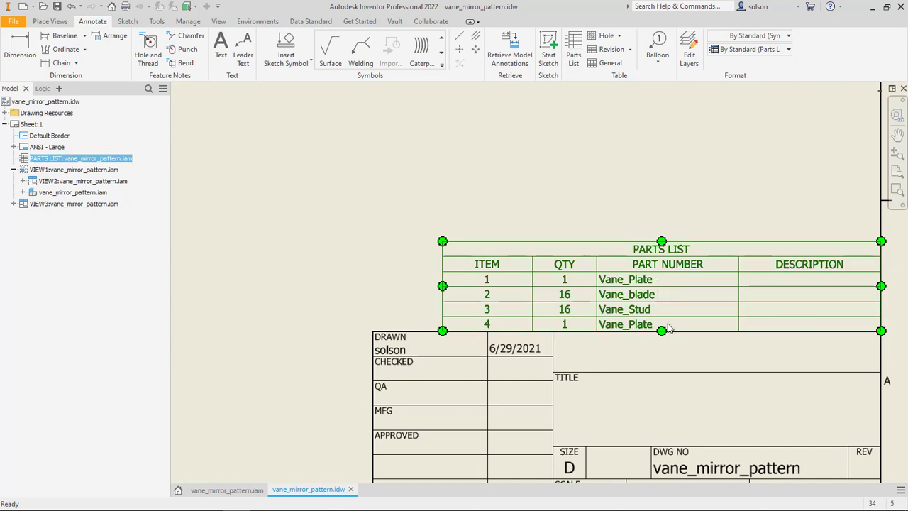
Step: Add a new Location property column to the parts list and apply it
{"action": "right_click", "coordinate": [688, 268]}
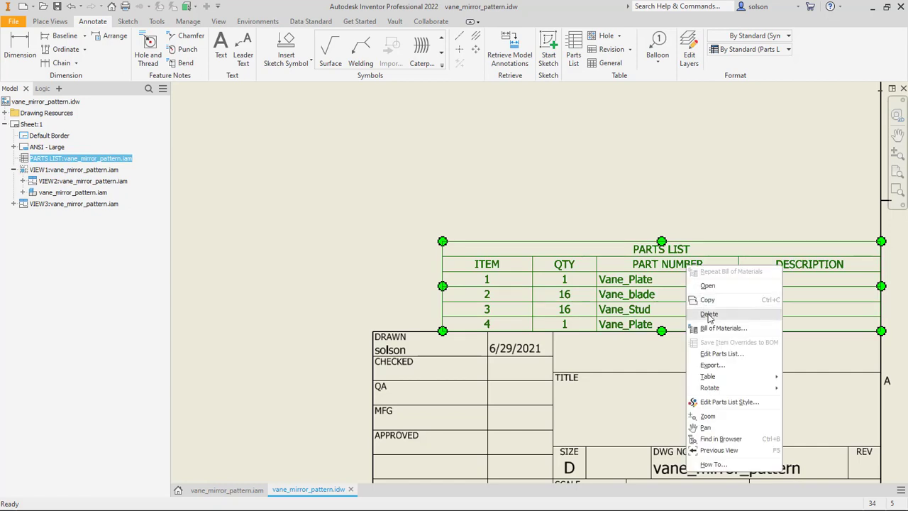
{"action": "left_click", "coordinate": [724, 355]}
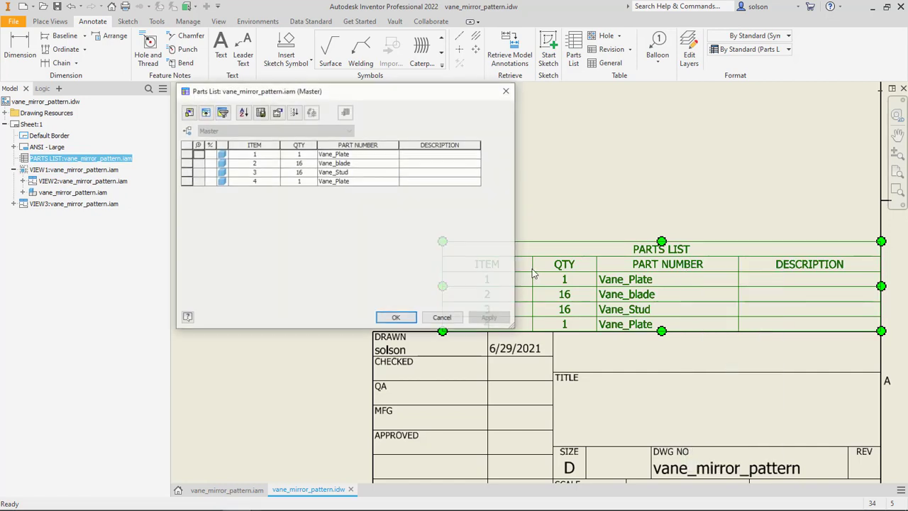
{"action": "left_click", "coordinate": [188, 113]}
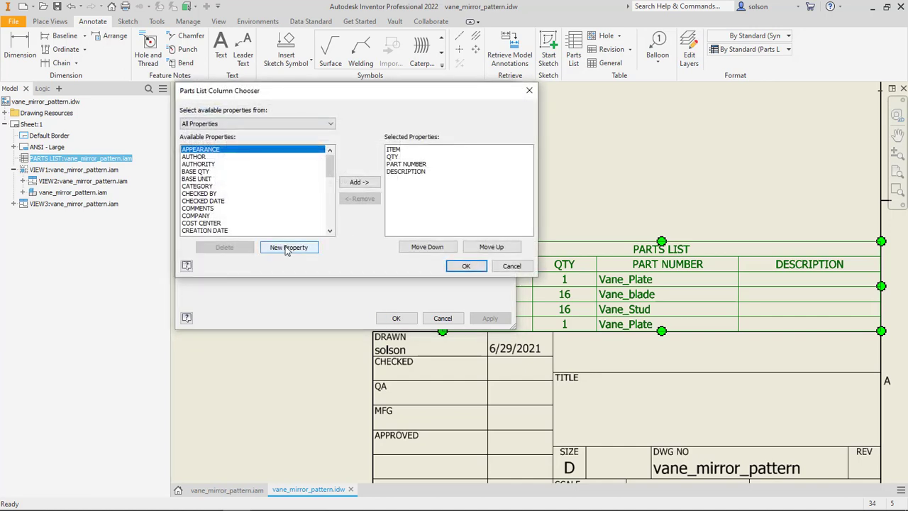
{"action": "left_click", "coordinate": [288, 249]}
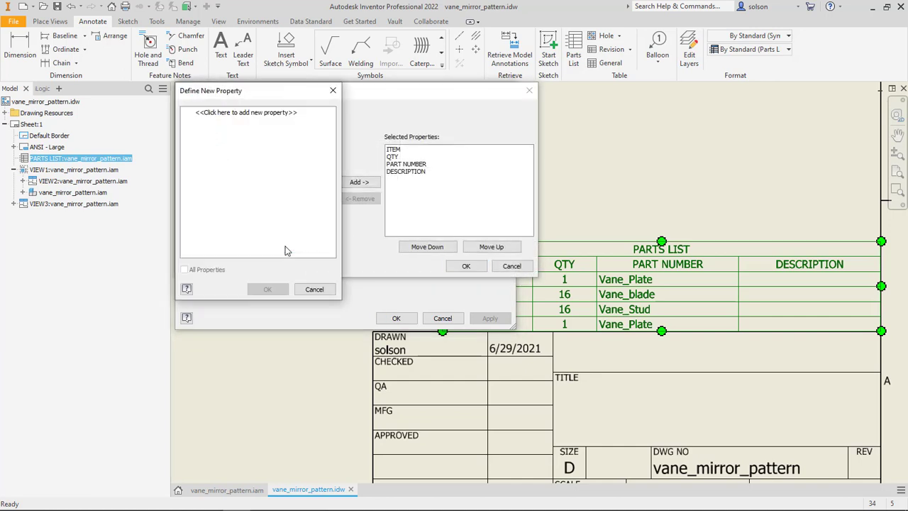
{"action": "left_click", "coordinate": [223, 116]}
{"action": "type", "text": "Loc"}
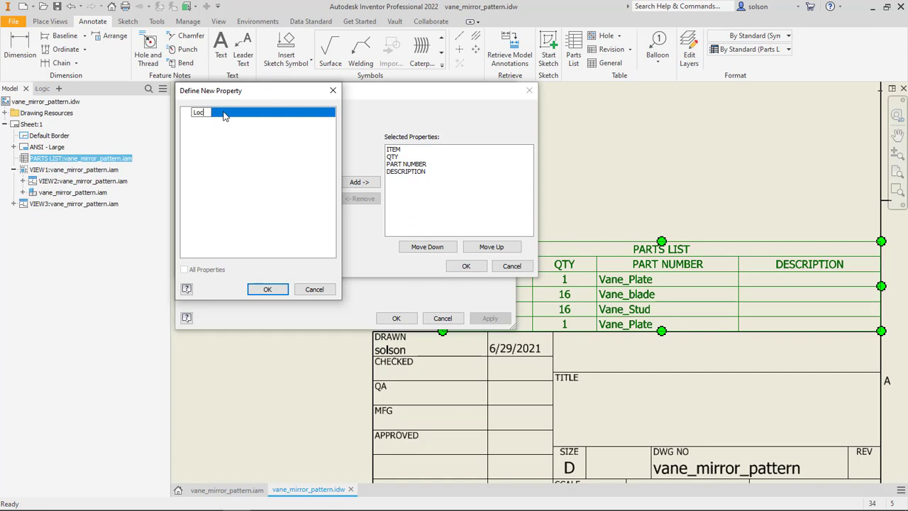
{"action": "type", "text": "ation"}
{"action": "key", "text": "Return"}
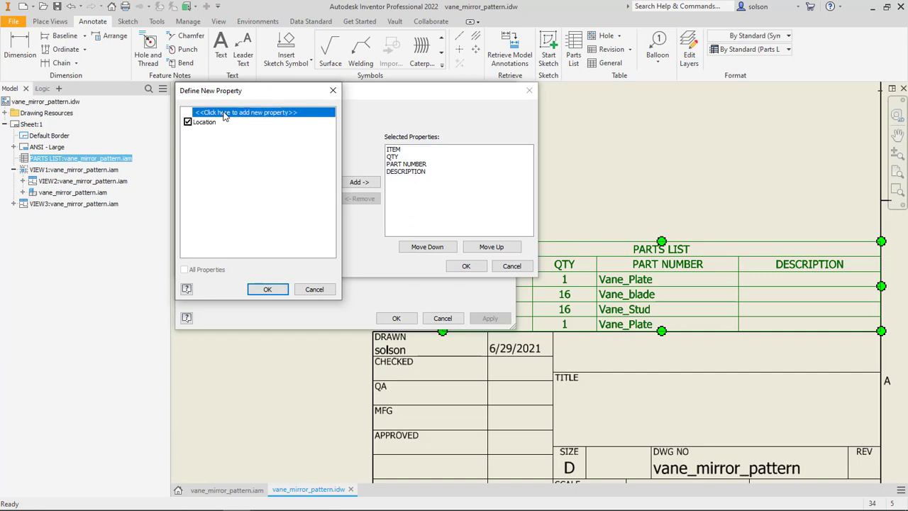
{"action": "left_click", "coordinate": [267, 288]}
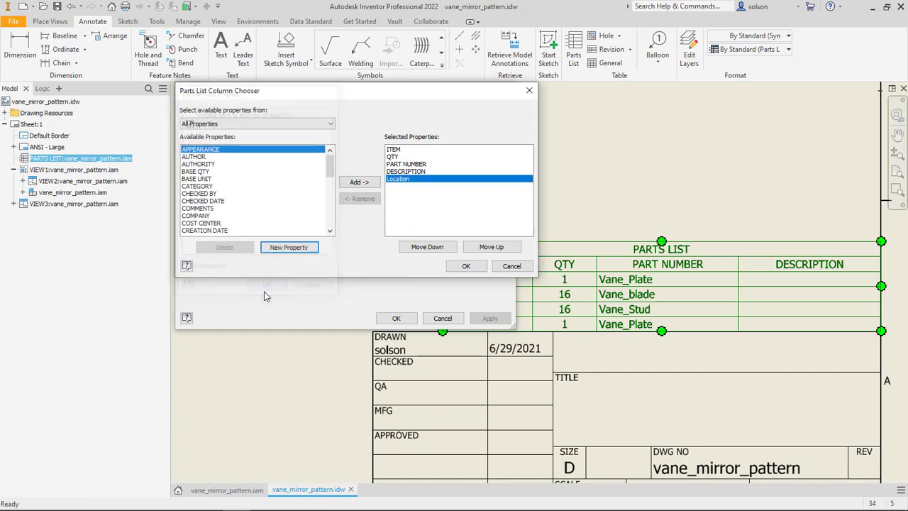
{"action": "left_click", "coordinate": [466, 266]}
{"action": "left_click", "coordinate": [396, 319]}
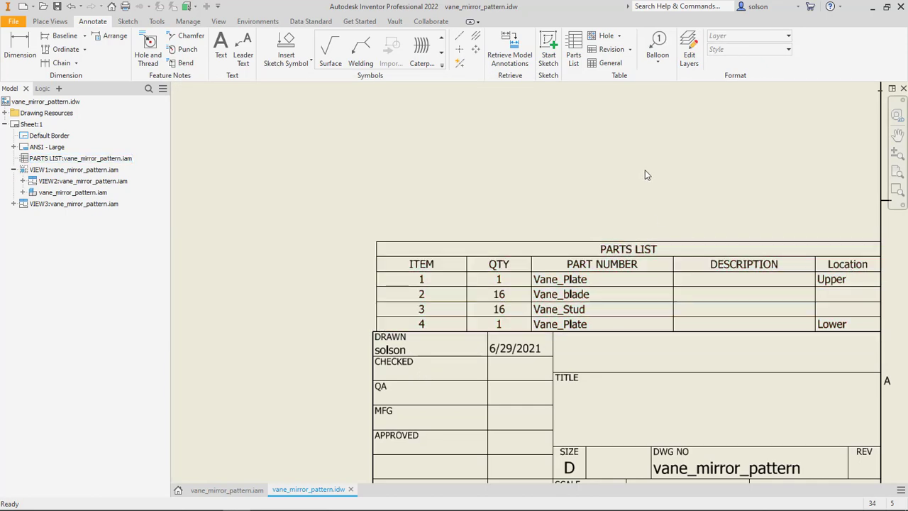
Step: Attach balloon 1 to the upper vane plate with a bent leader
{"action": "scroll", "coordinate": [644, 171], "scroll_direction": "down", "scroll_amount": 5}
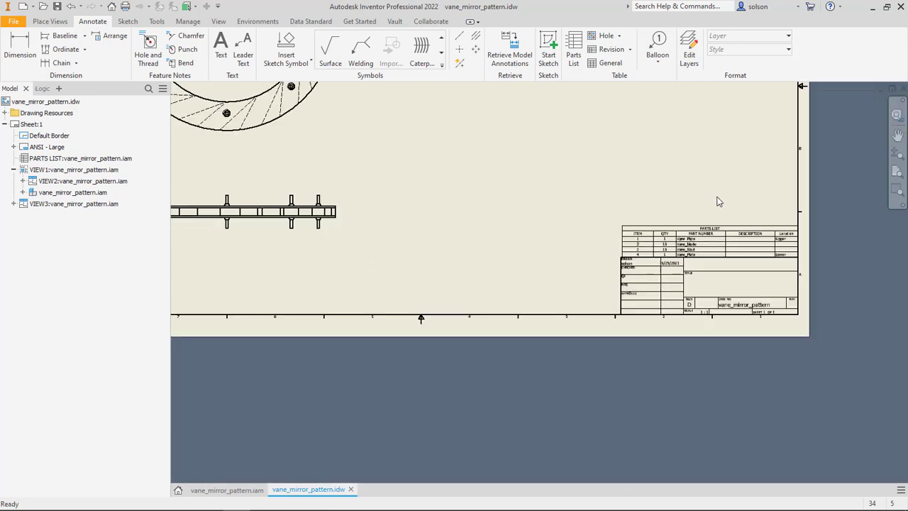
{"action": "scroll", "coordinate": [511, 259], "scroll_direction": "up", "scroll_amount": 3}
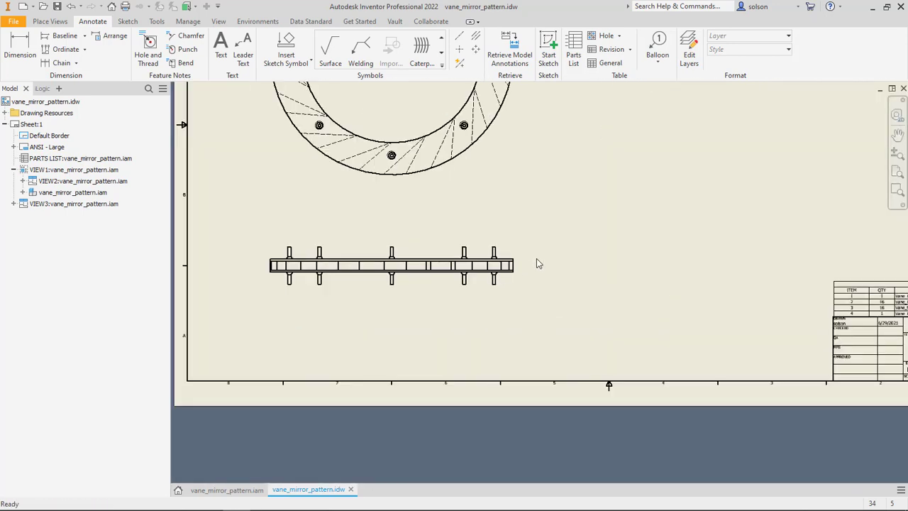
{"action": "key", "text": "b"}
{"action": "scroll", "coordinate": [536, 258], "scroll_direction": "up", "scroll_amount": 2}
{"action": "left_click", "coordinate": [482, 263]}
{"action": "left_click", "coordinate": [554, 193]}
{"action": "right_click", "coordinate": [566, 232]}
{"action": "left_click", "coordinate": [618, 233]}
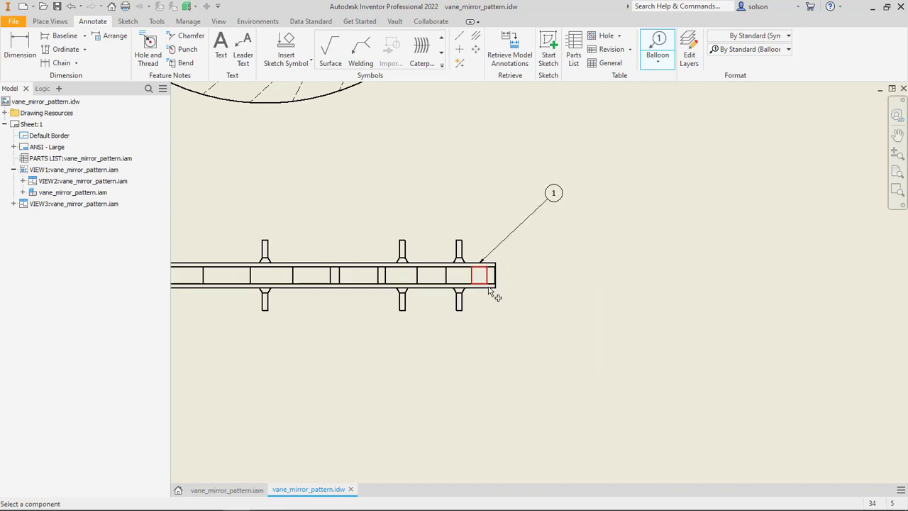
{"action": "key", "text": "Escape"}
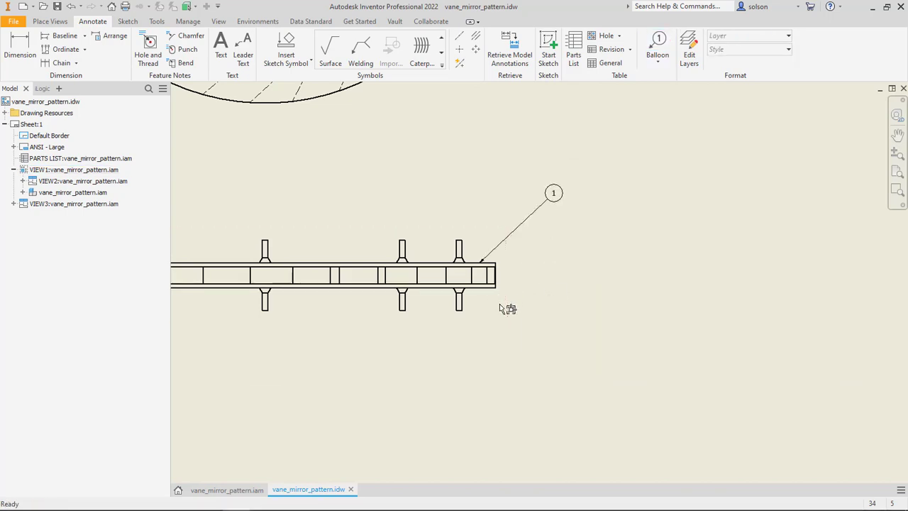
Step: Attach balloon 4 to the lower vane plate and bring the parts list into view
{"action": "key", "text": "b"}
{"action": "left_click", "coordinate": [488, 288]}
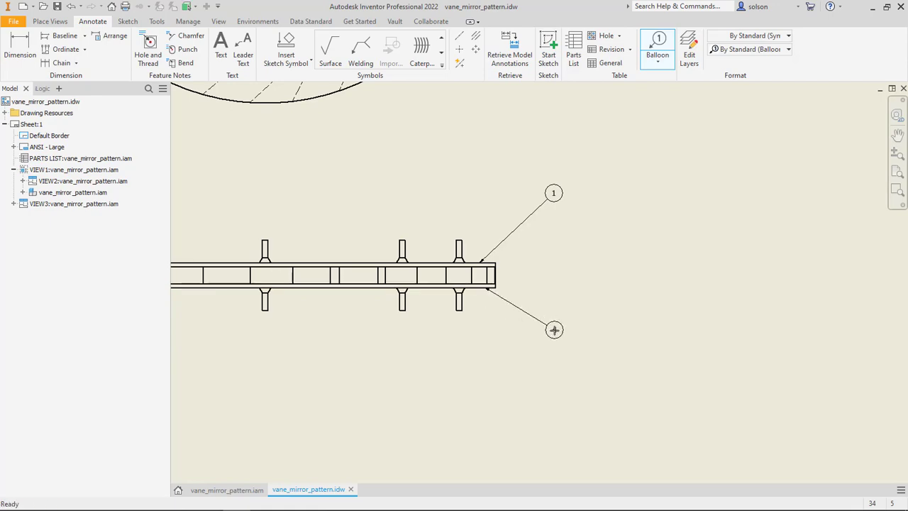
{"action": "right_click", "coordinate": [552, 326]}
{"action": "left_click", "coordinate": [615, 322]}
{"action": "scroll", "coordinate": [617, 287], "scroll_direction": "down", "scroll_amount": 2}
{"action": "middle_click_drag", "start_coordinate": [618, 287], "coordinate": [566, 259]}
{"action": "scroll", "coordinate": [561, 223], "scroll_direction": "up", "scroll_amount": 3}
{"action": "middle_click_drag", "start_coordinate": [561, 223], "coordinate": [469, 217]}
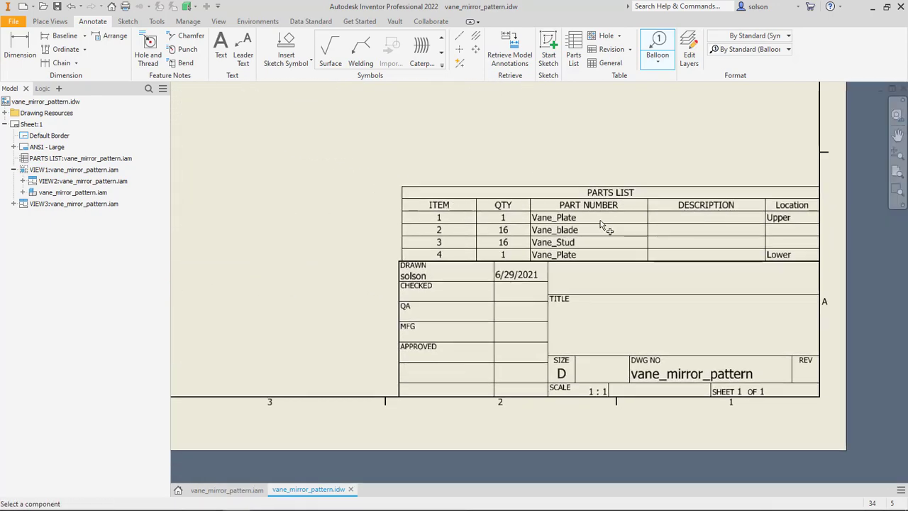
{"action": "scroll", "coordinate": [544, 175], "scroll_direction": "down", "scroll_amount": 2}
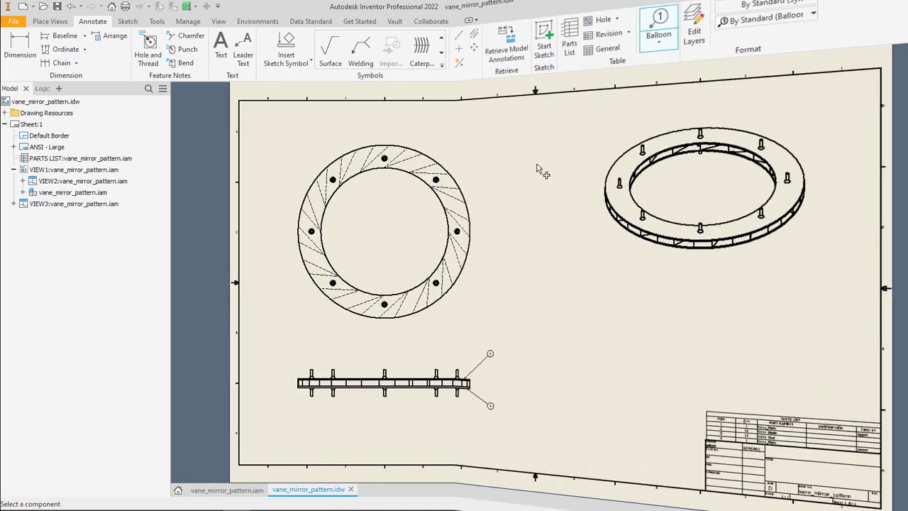